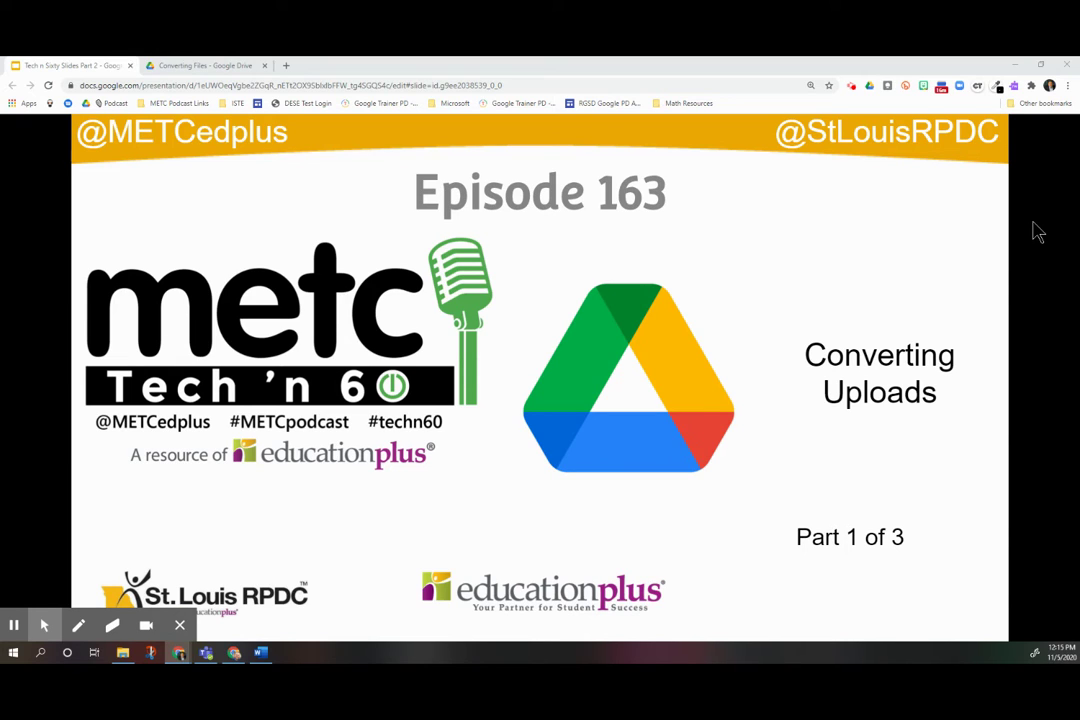
- In the Converting Files folder, check Drive Settings and close them with Convert uploads left unchecked
click(219, 66)
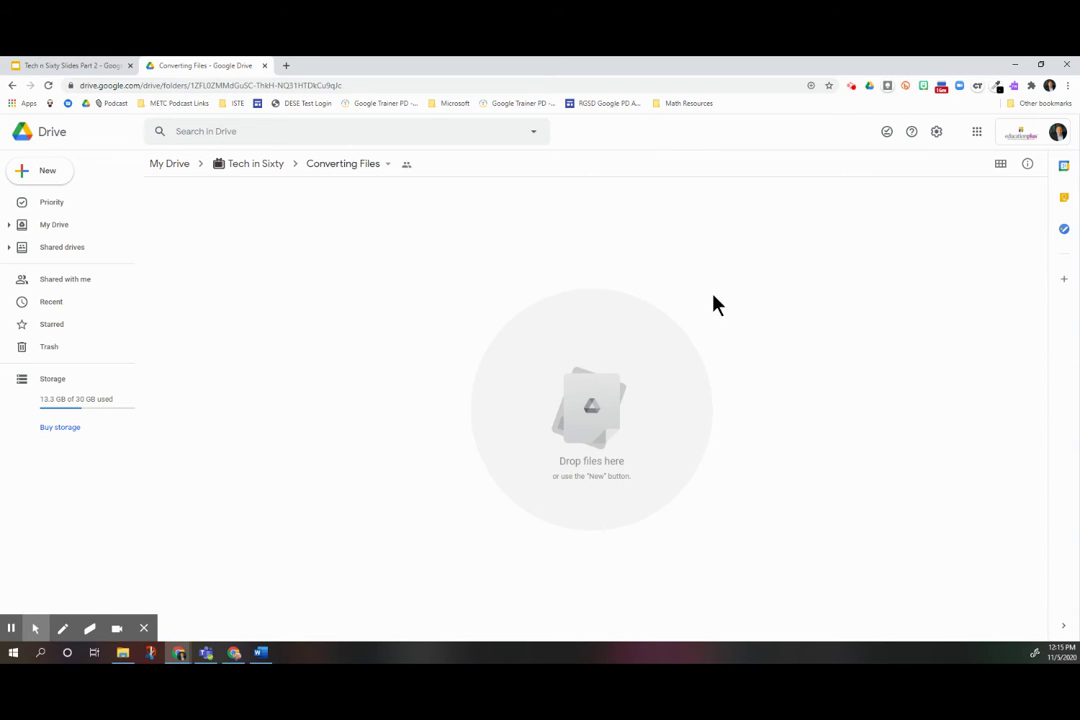
click(937, 136)
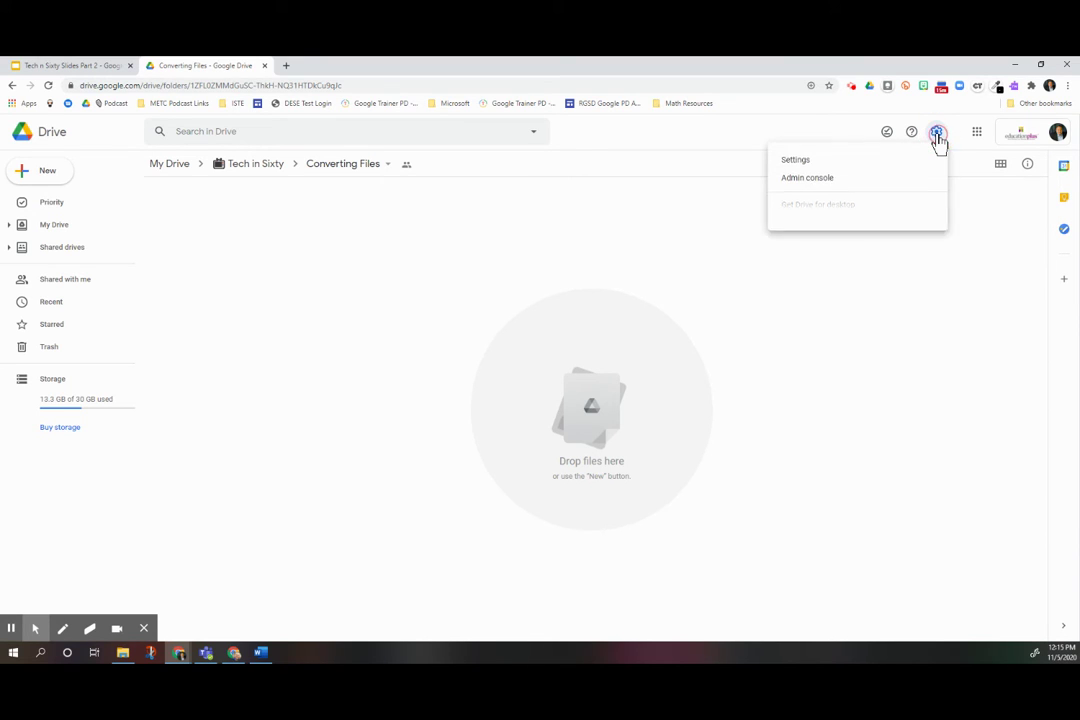
click(795, 163)
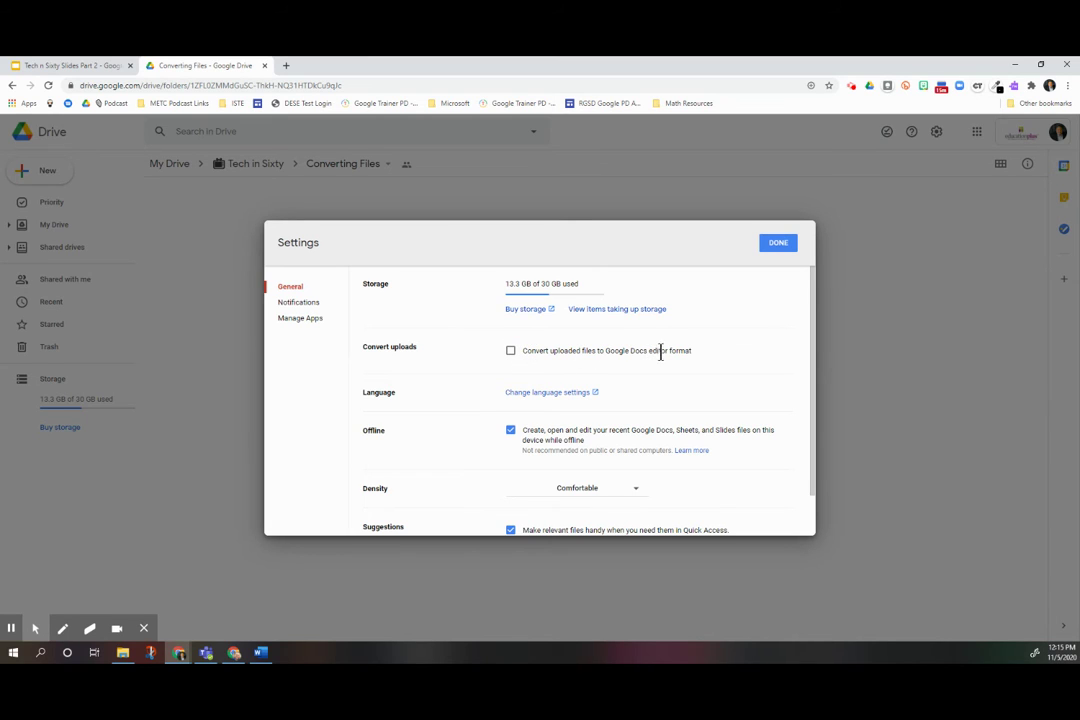
click(779, 246)
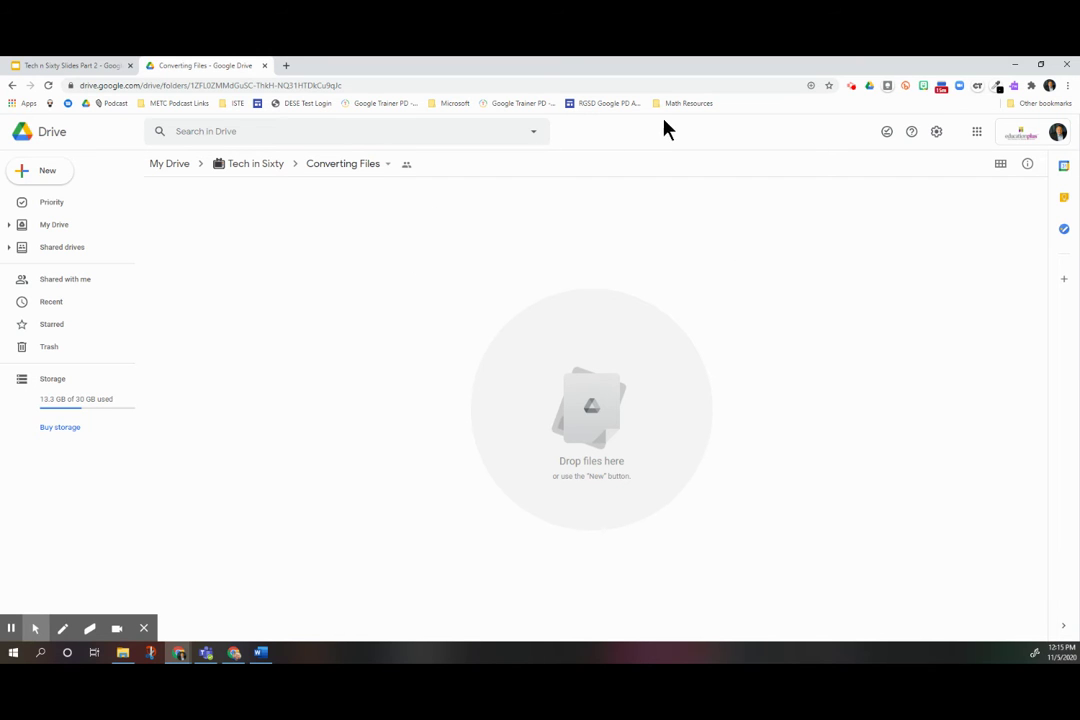
- Drag Convert Files.docx from the desktop into the Converting Files folder
click(1040, 65)
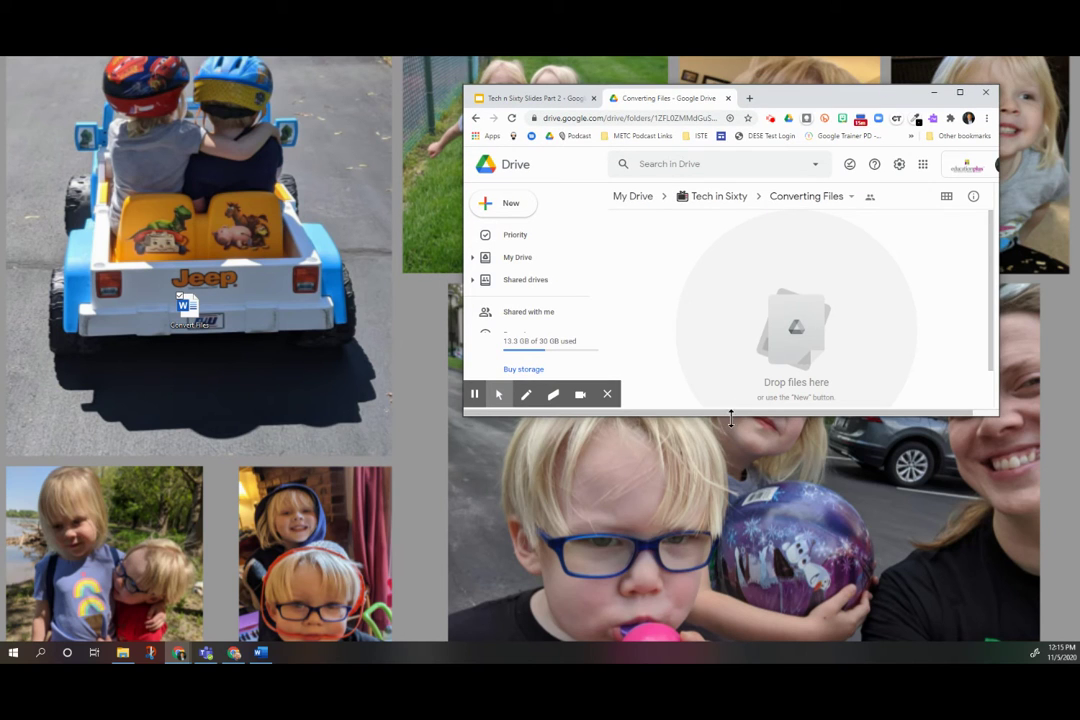
drag(737, 414, 733, 495)
click(177, 313)
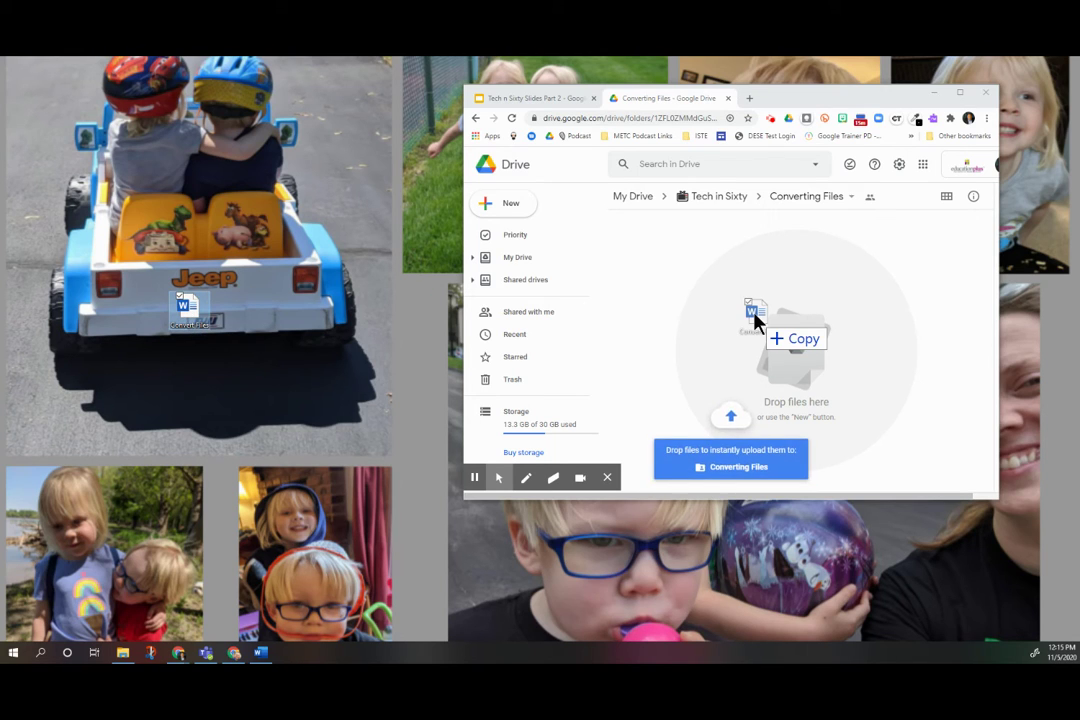
drag(185, 313, 755, 320)
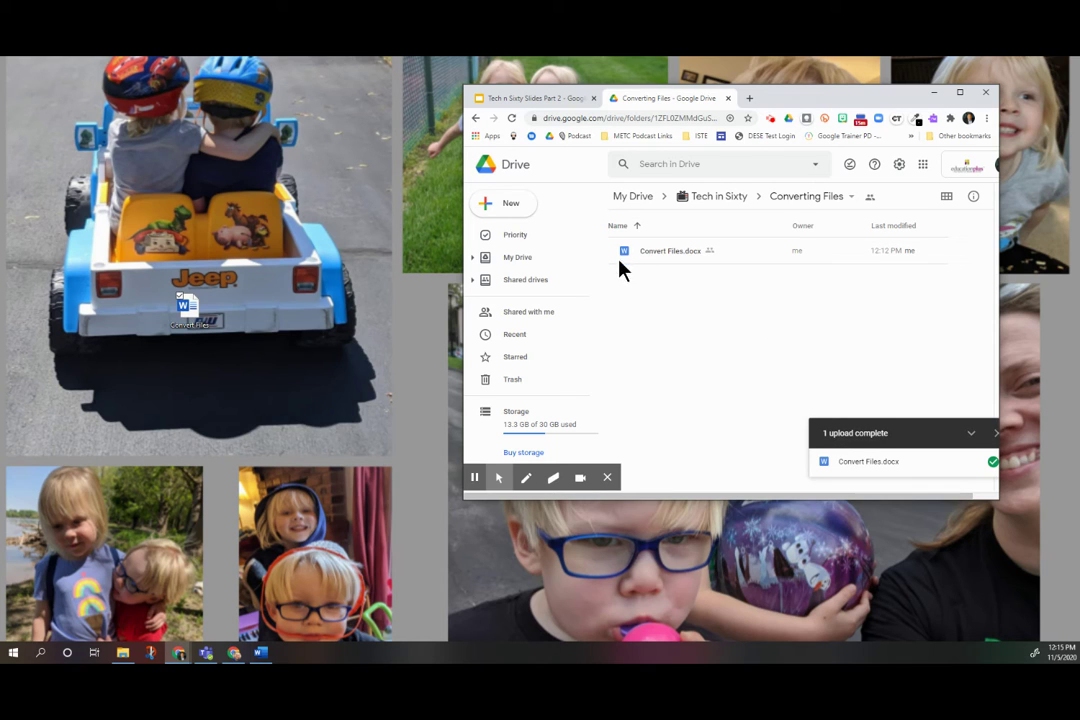
- Preview Convert Files.docx, check its Open with options, and return to the folder
double_click(675, 255)
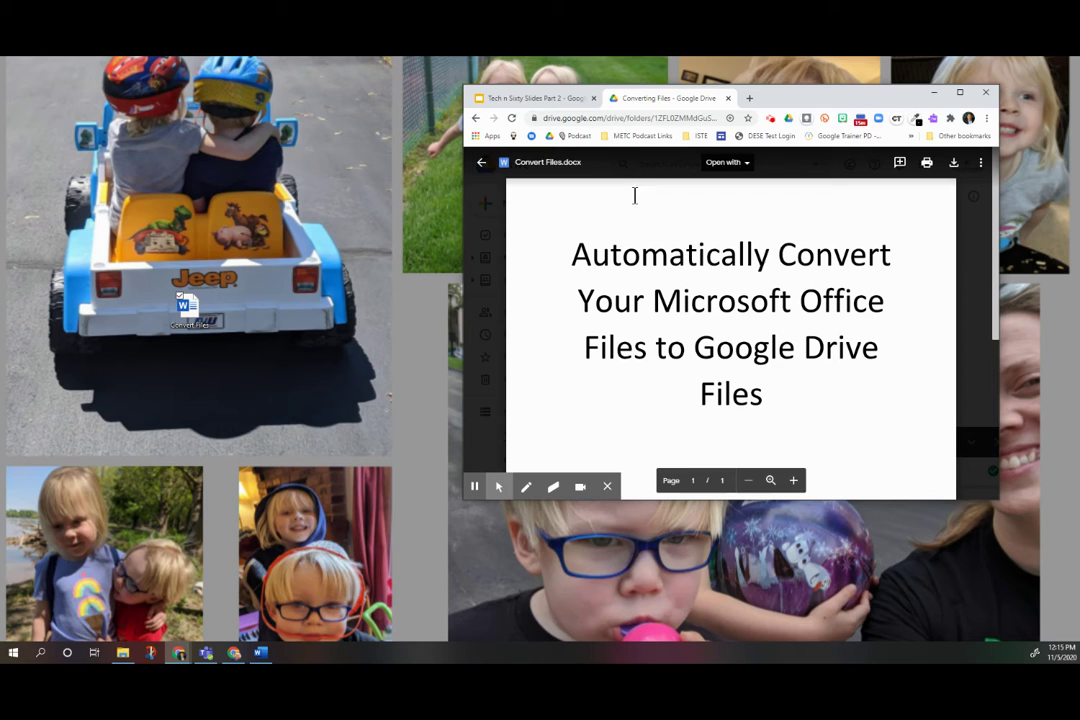
click(725, 162)
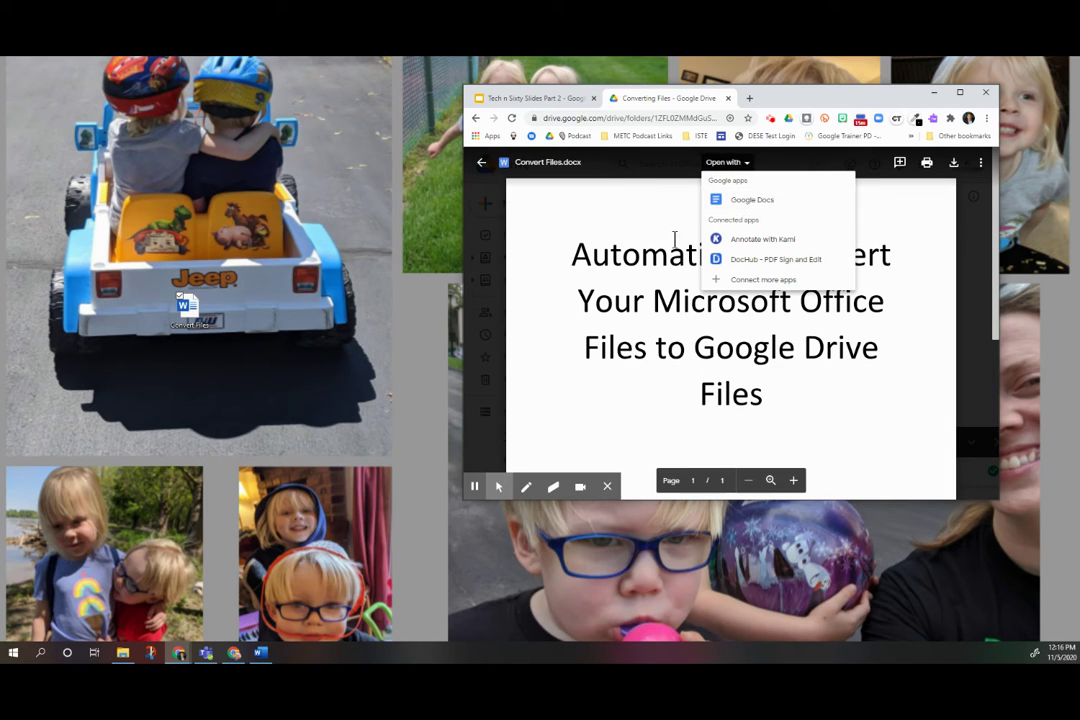
click(646, 262)
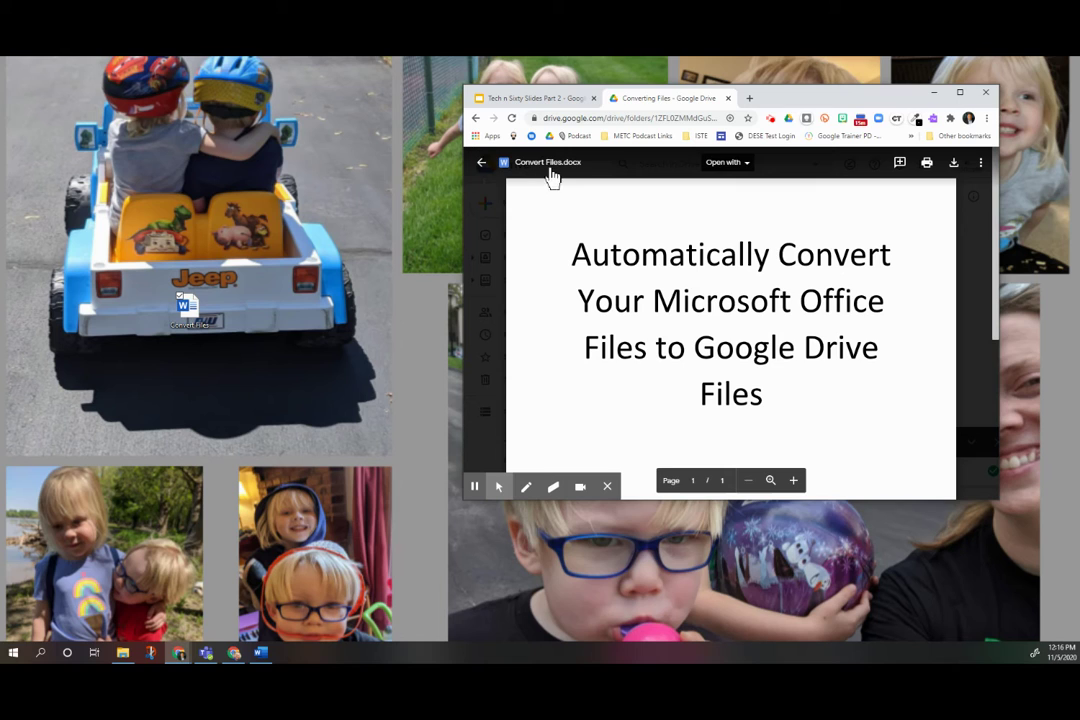
click(484, 166)
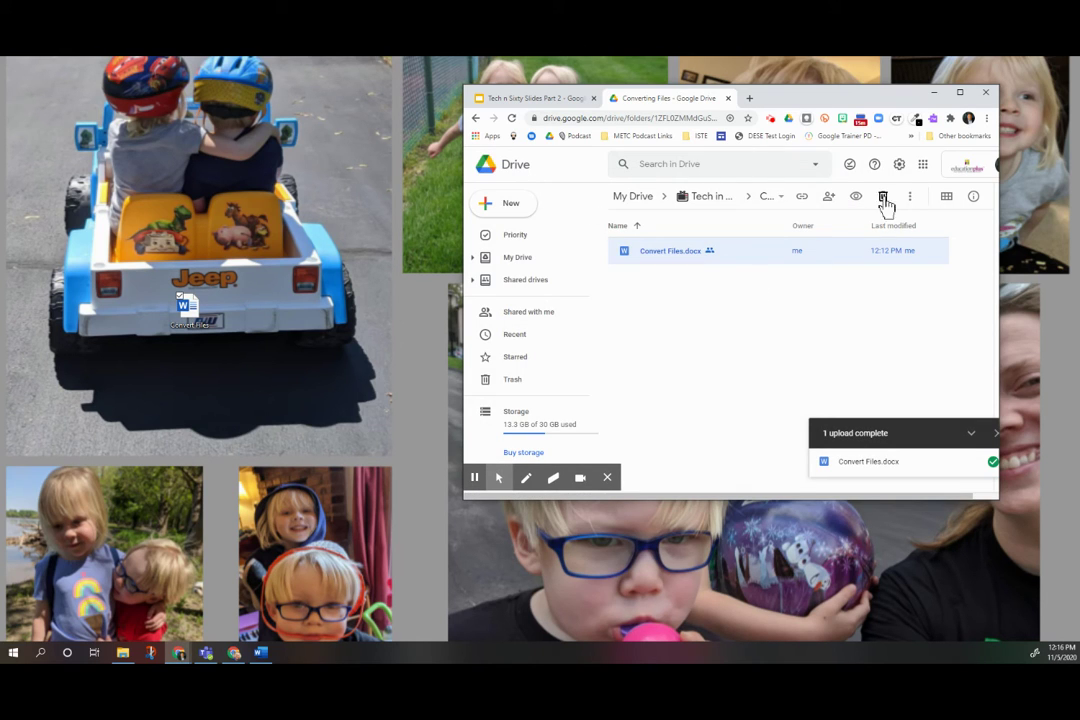
- Enable 'Convert uploads' to Google Docs format in Drive Settings
click(899, 166)
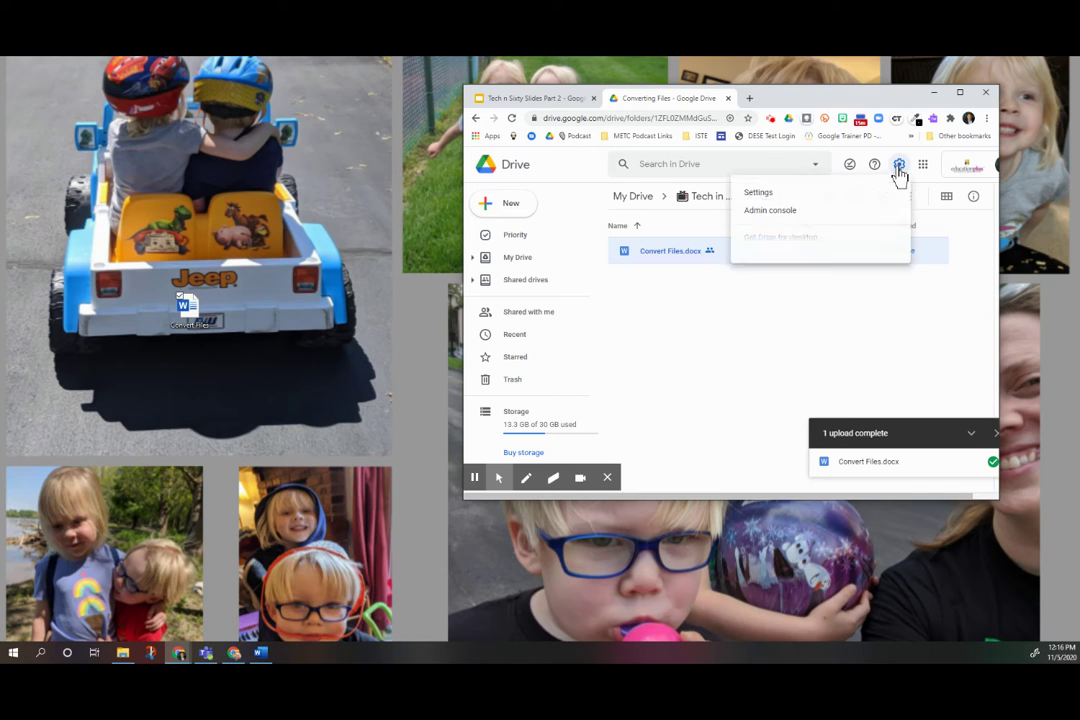
click(815, 190)
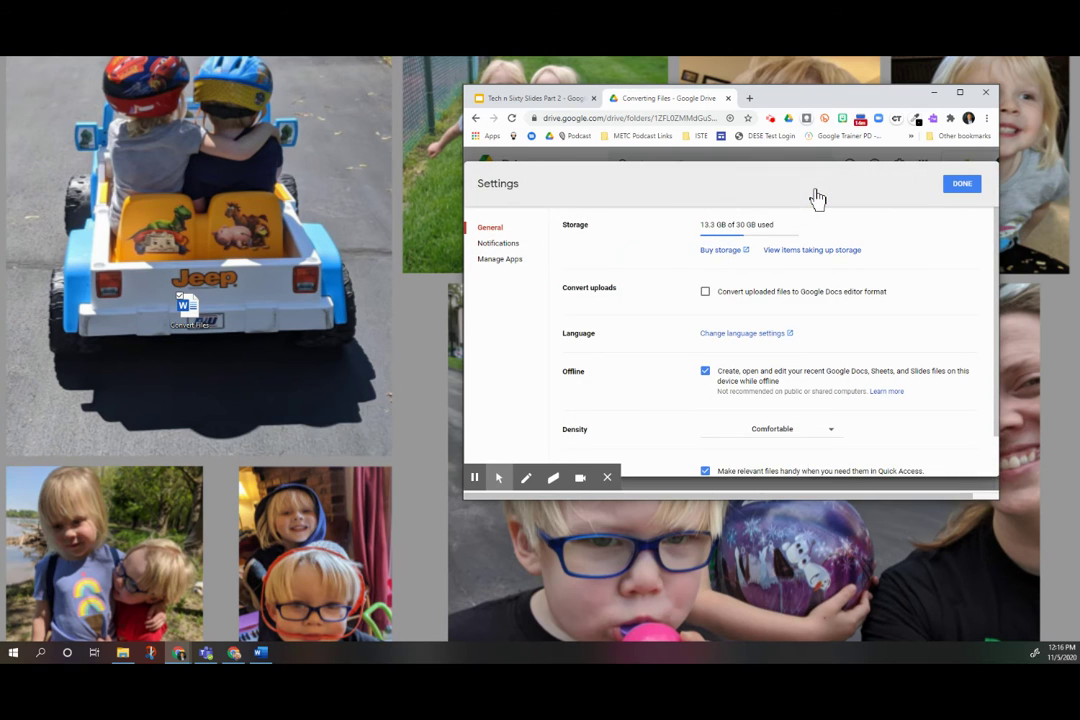
click(706, 292)
click(962, 186)
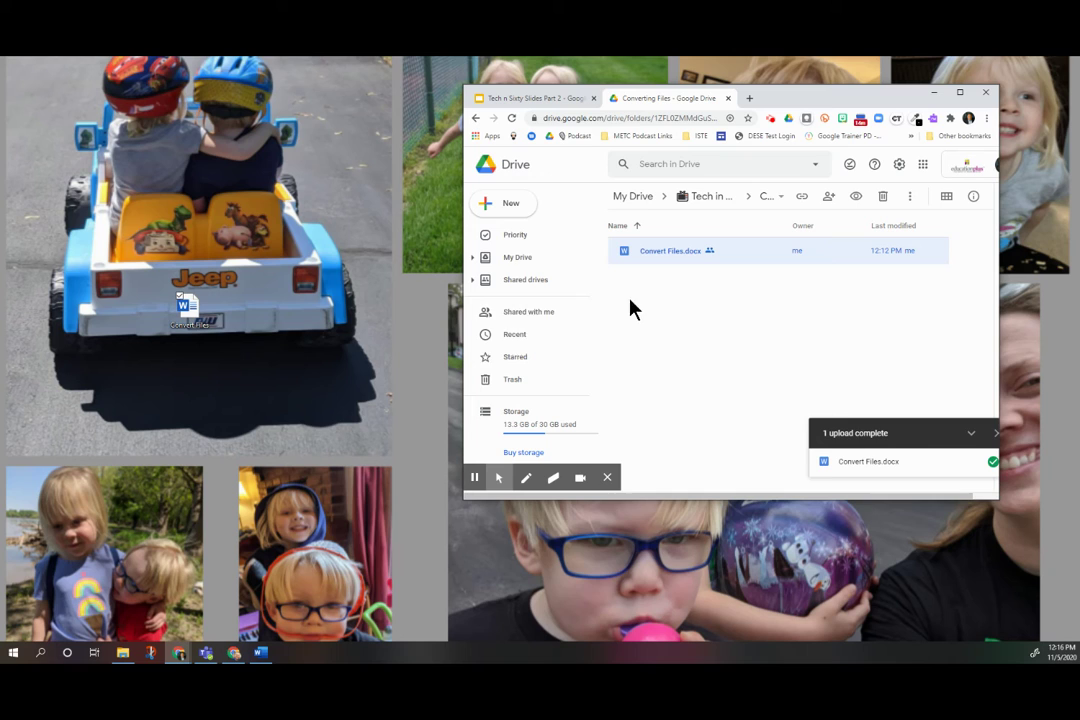
- Re-upload the .docx, open the converted Convert Files (1) in Docs, then return to Drive
drag(186, 305, 668, 314)
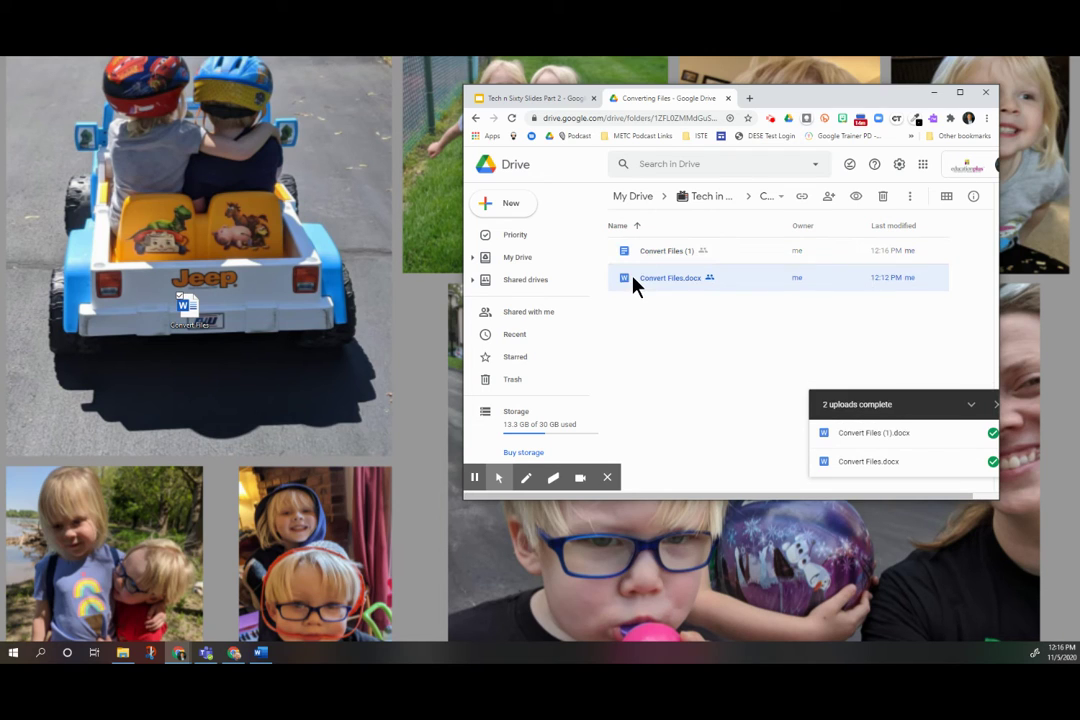
click(629, 252)
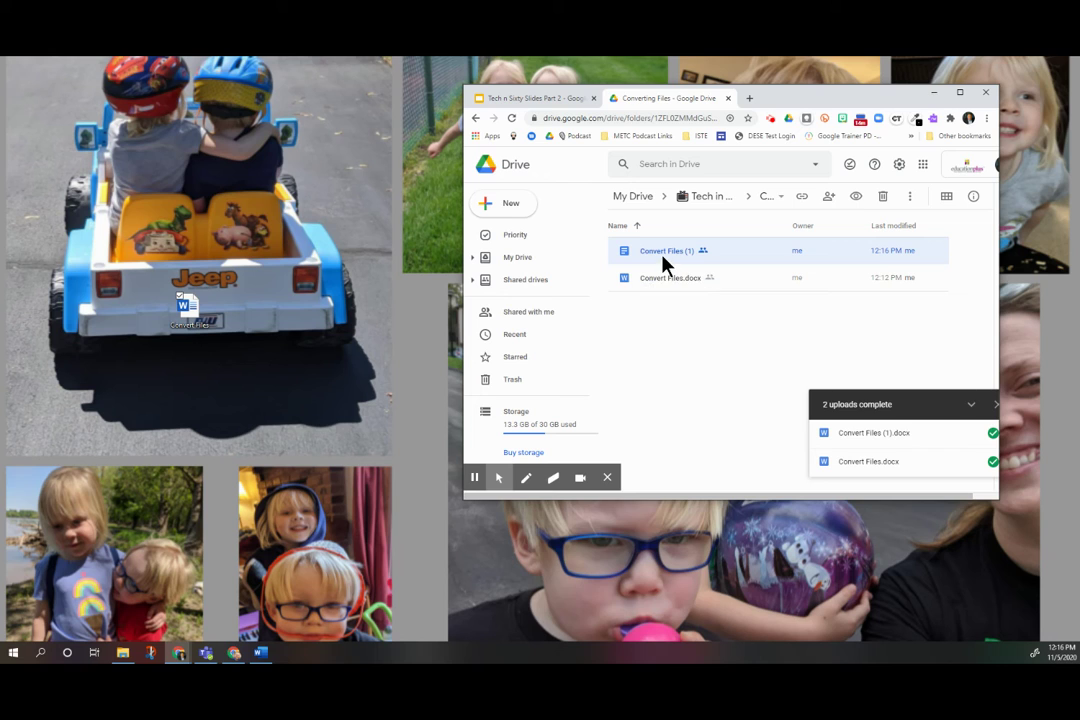
double_click(663, 253)
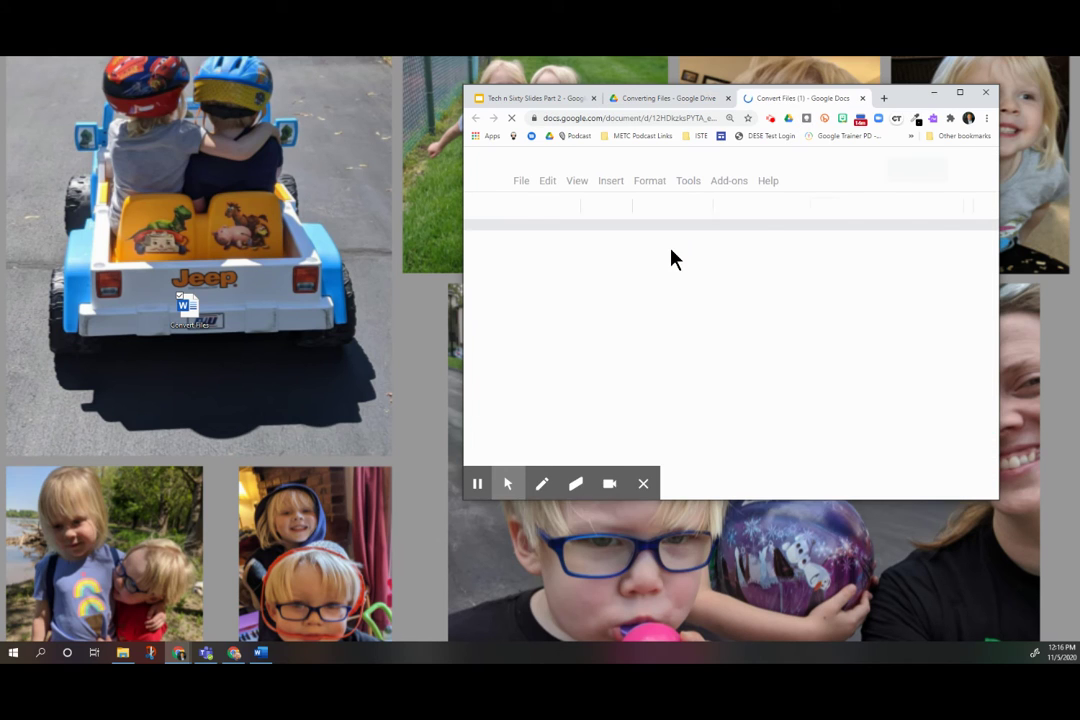
click(862, 98)
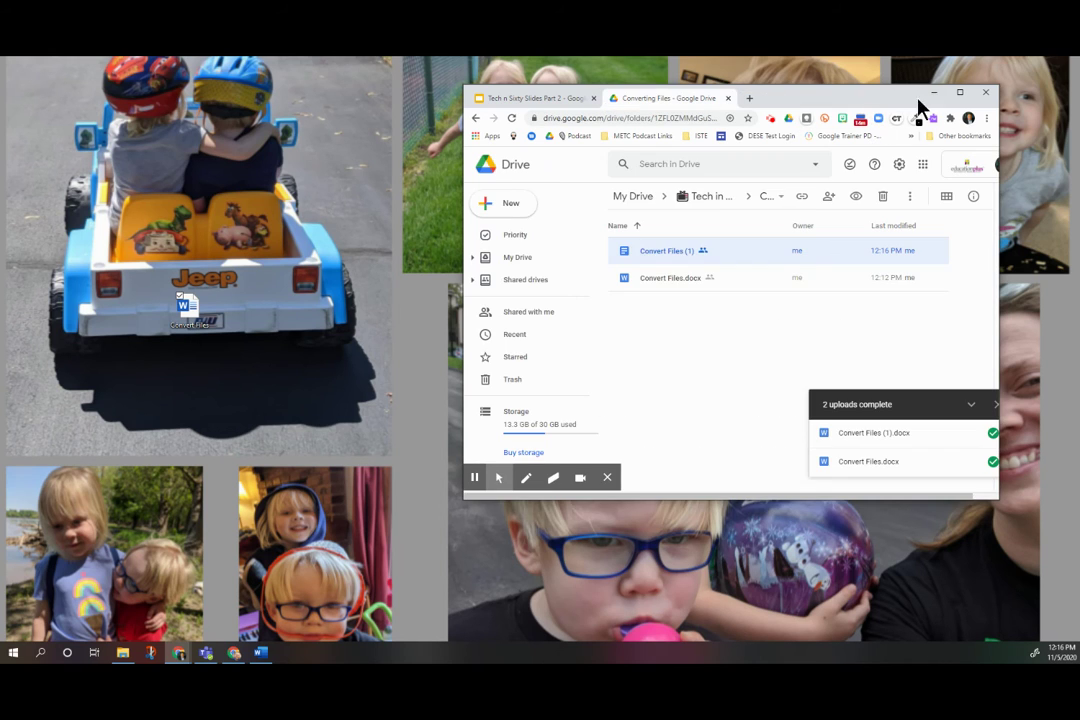
click(960, 94)
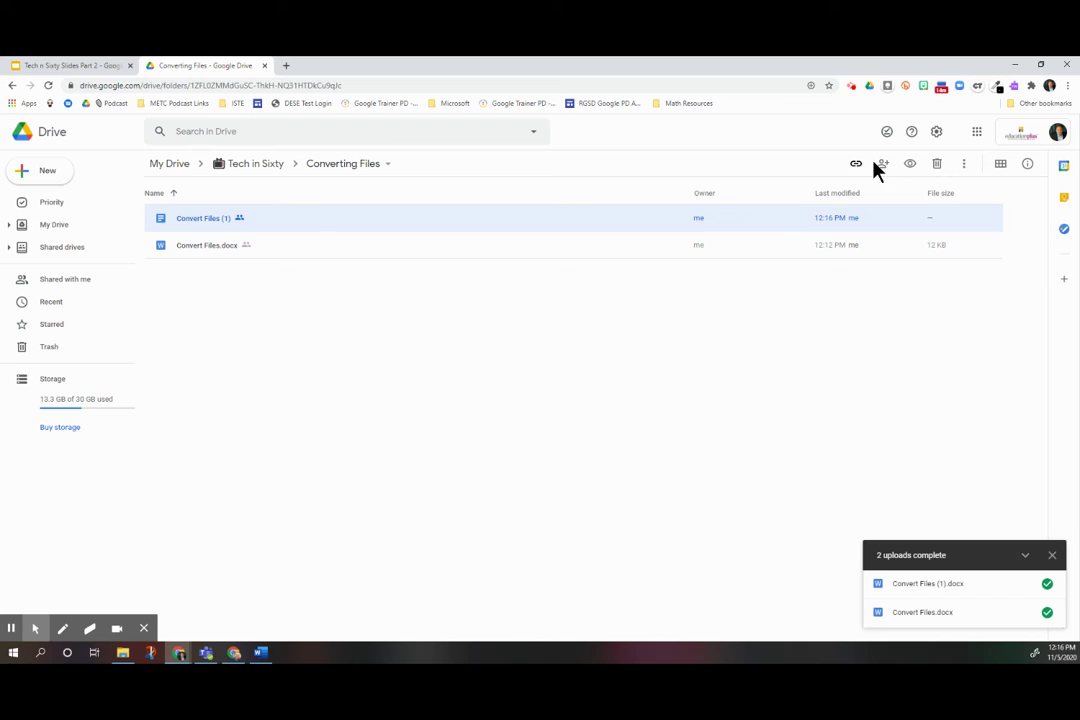
- Open Drive Settings to show the Convert uploads option checked
click(937, 132)
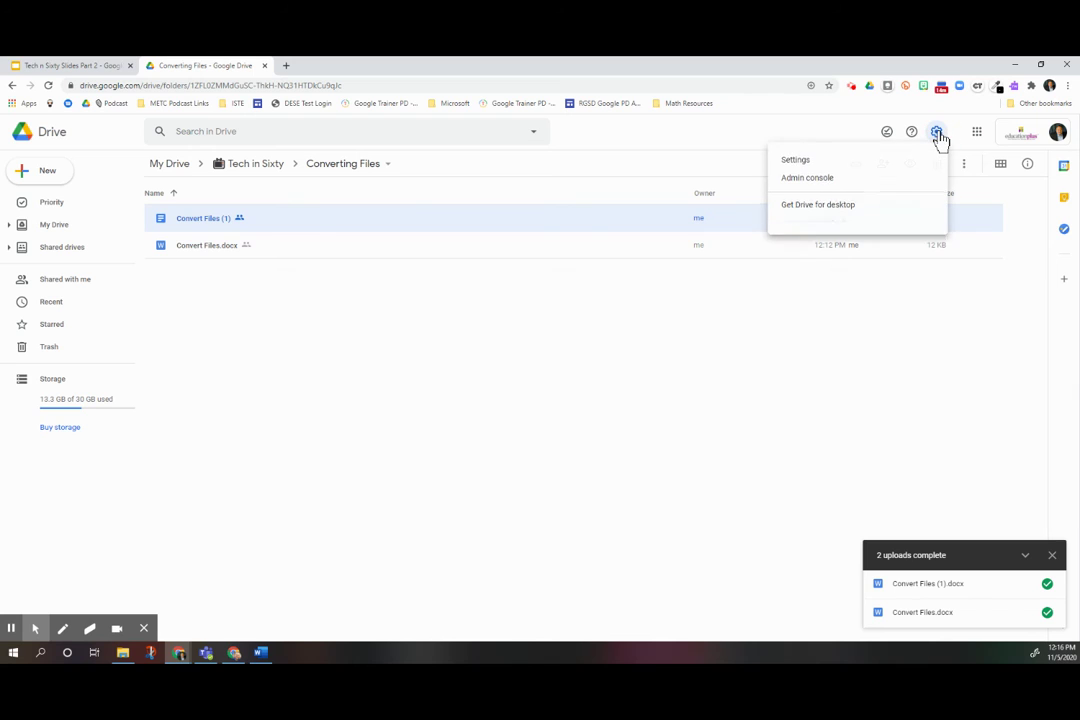
click(795, 162)
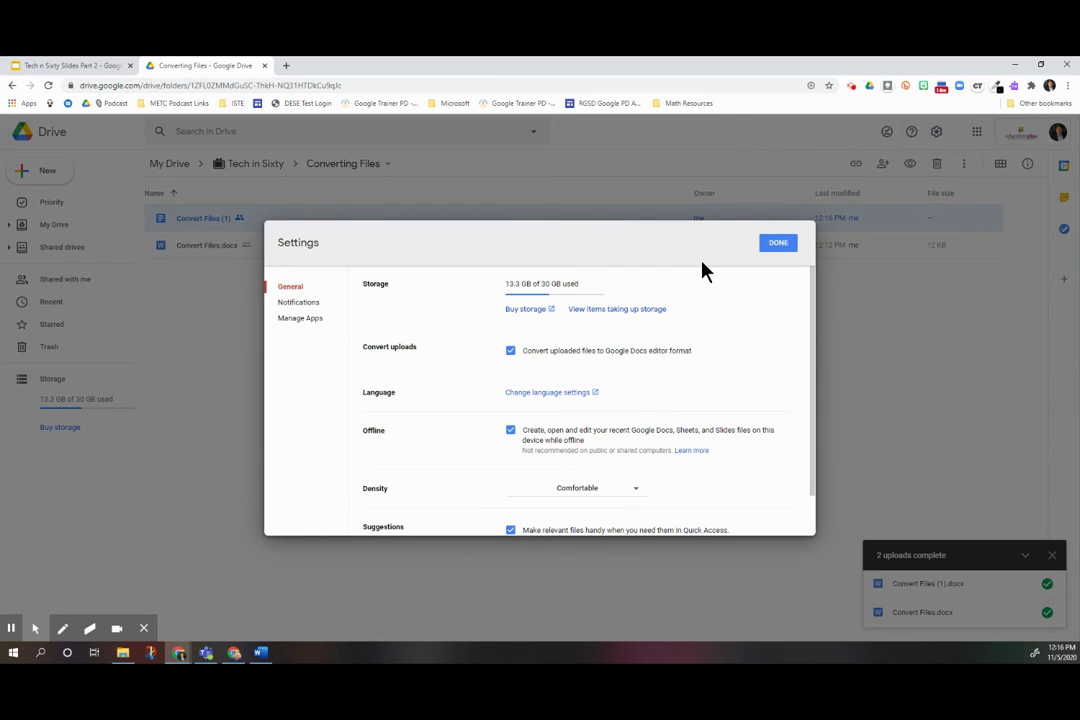